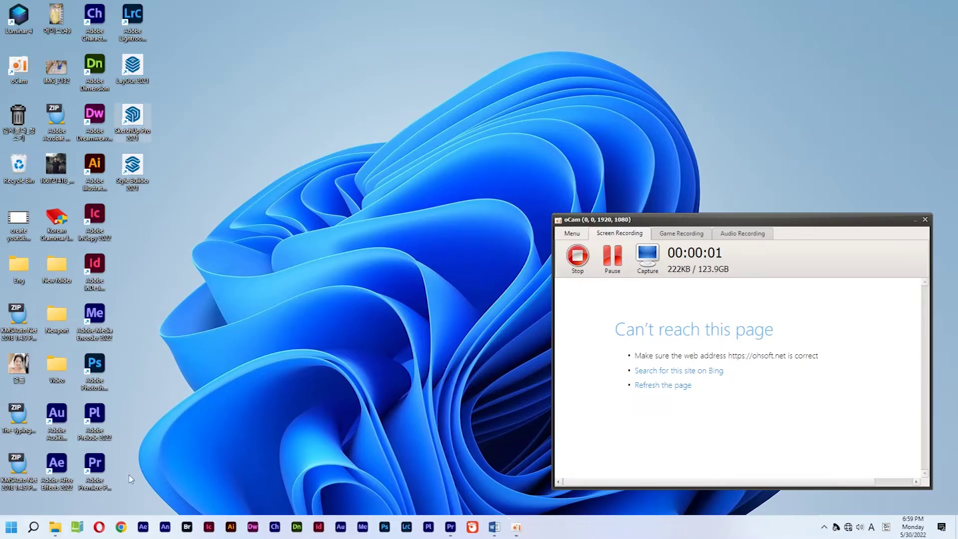
Copy the DaVinci Resolve Studio zip file's name without changing it
left_click(56, 527)
left_click(182, 136)
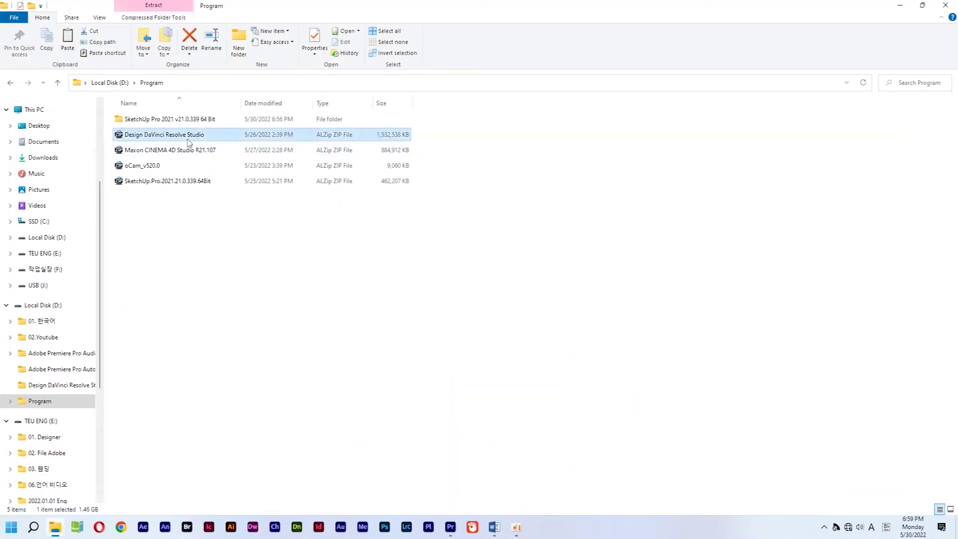
right_click(183, 137)
left_click(197, 404)
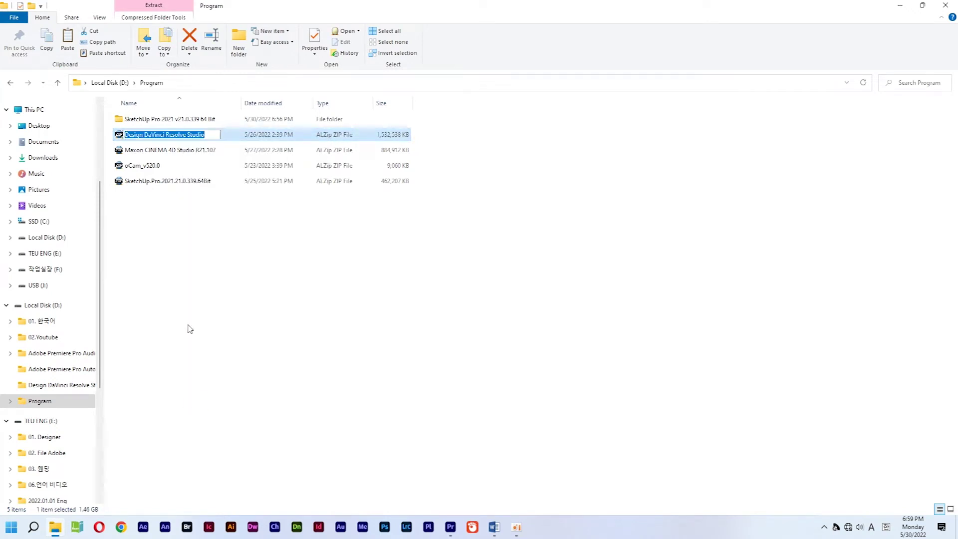
right_click(188, 136)
left_click(211, 168)
left_click(208, 253)
Create a 'Design DaVinci Resolve Studio' folder in Program and open the zip in ALZip
right_click(231, 244)
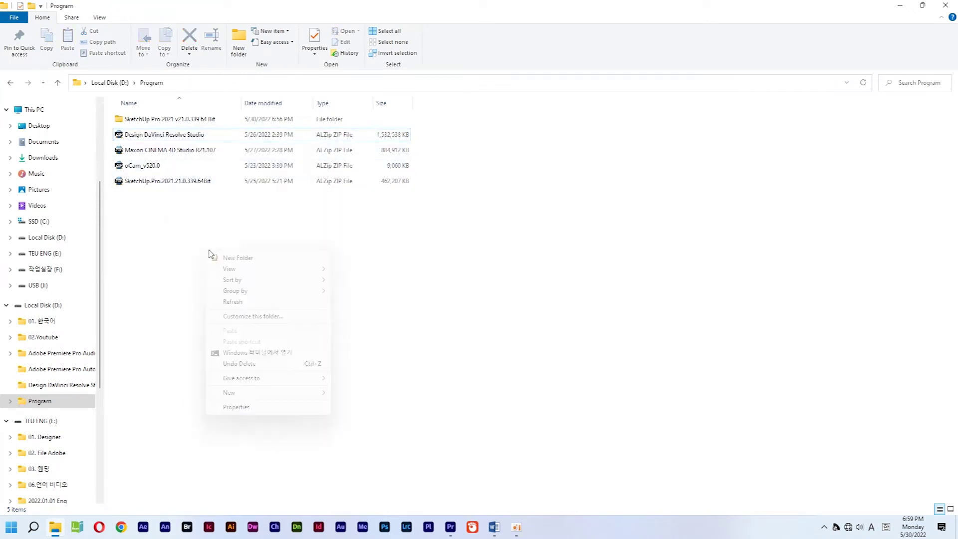
left_click(243, 260)
right_click(147, 197)
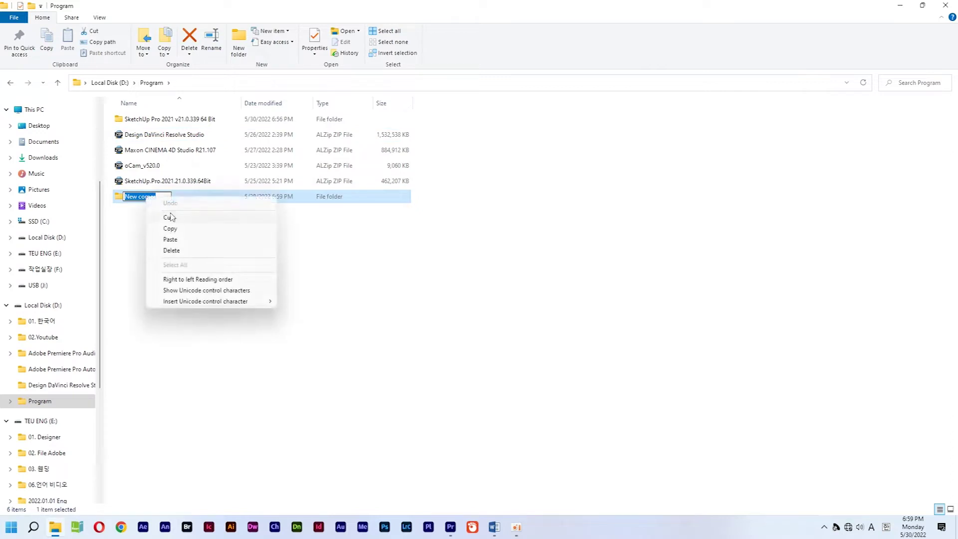
left_click(183, 240)
left_click(183, 242)
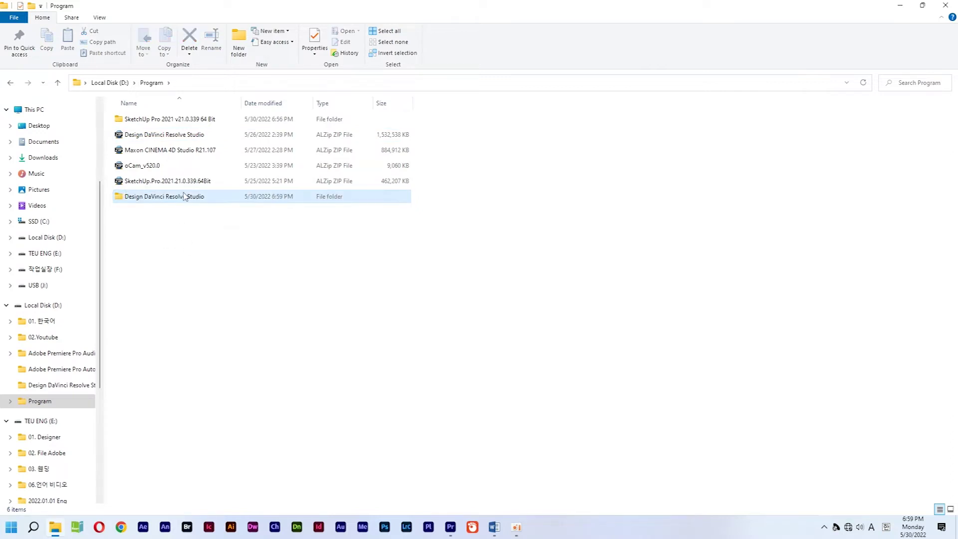
double_click(200, 134)
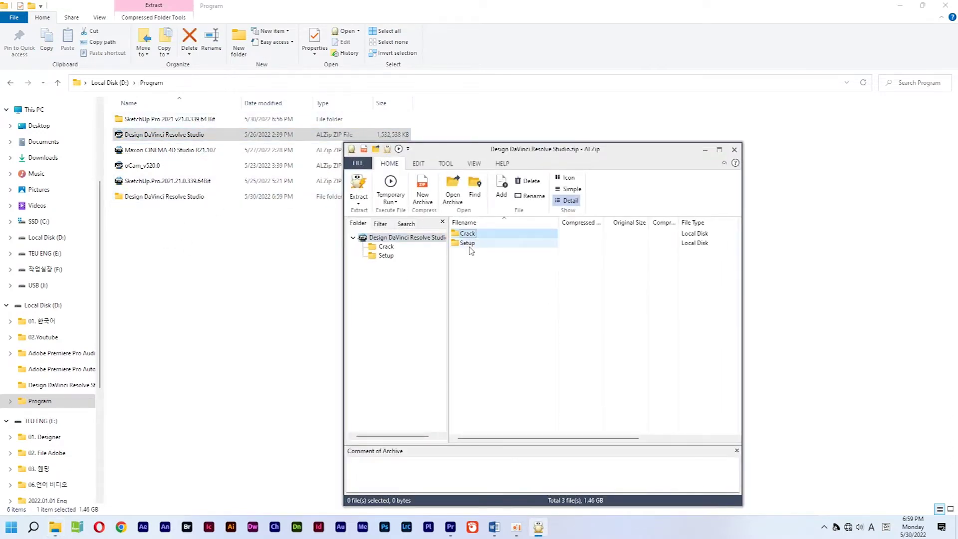
Extract the Crack and Setup folders from ALZip into the Design DaVinci Resolve Studio folder
mouse_move(494, 294)
left_mouse_down()
mouse_move(471, 234)
mouse_move(176, 201)
left_mouse_up()
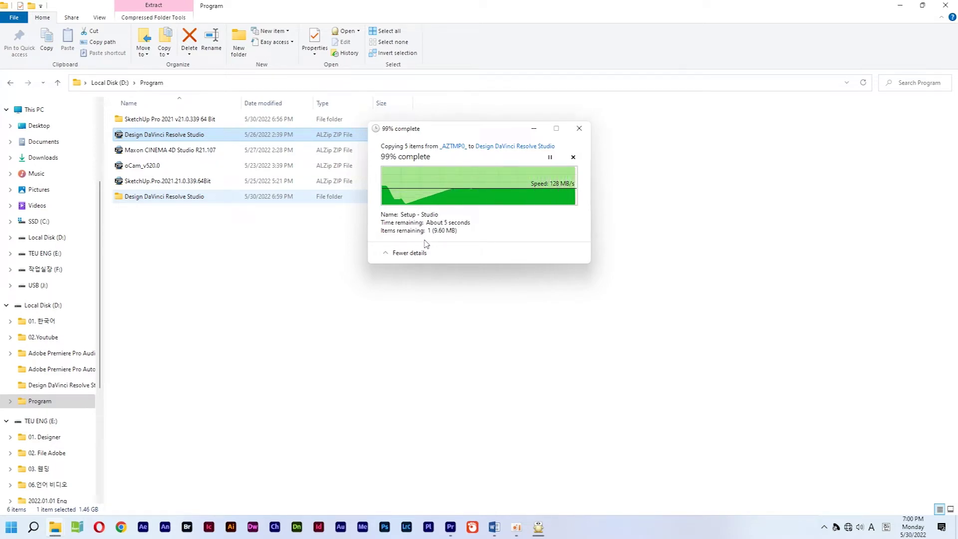
Extract Crack.rar's Crack folder into the Crack folder with ALZip
double_click(200, 203)
double_click(143, 118)
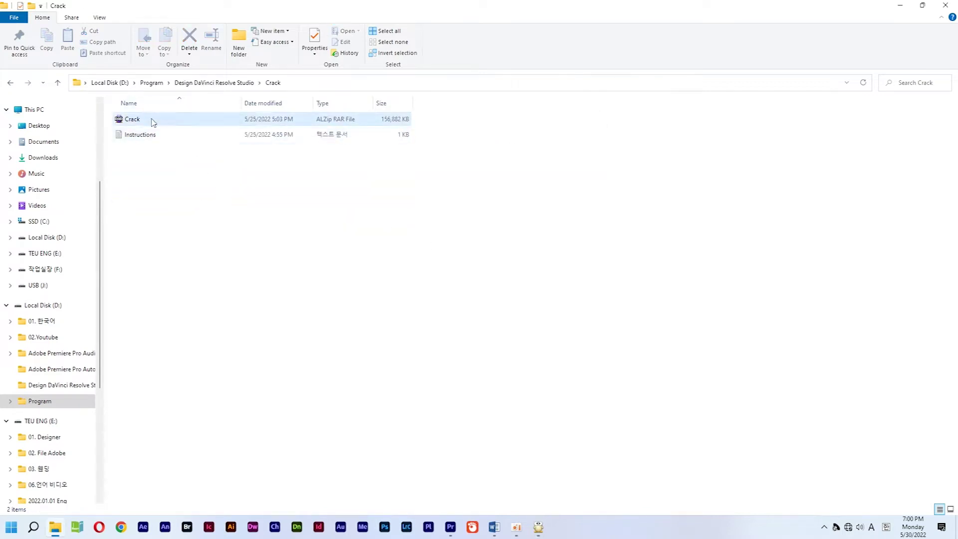
double_click(153, 122)
left_click_drag(467, 233, 213, 215)
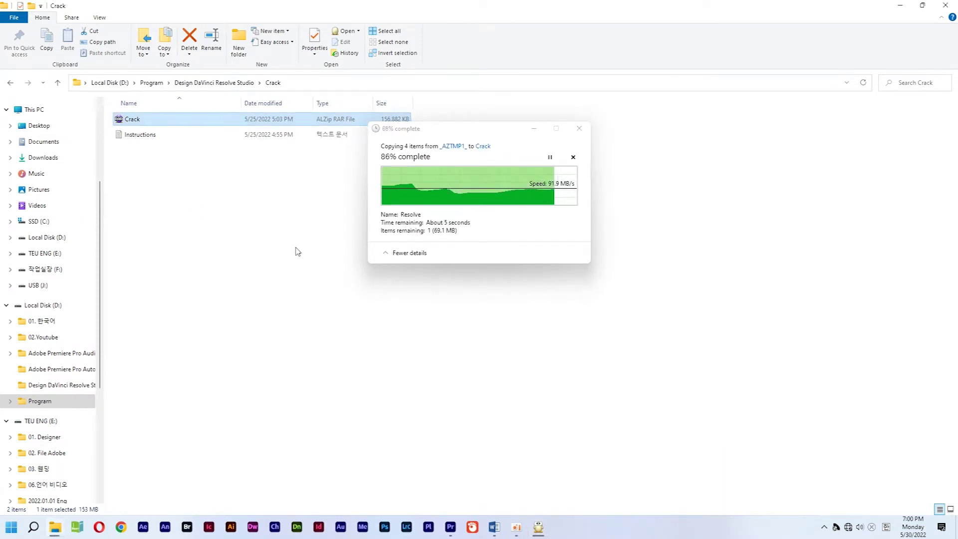
Copy DPDecoder, fraunhoferdcp.dll and Resolve from the extracted Crack subfolder
double_click(150, 150)
left_click_drag(246, 292, 185, 113)
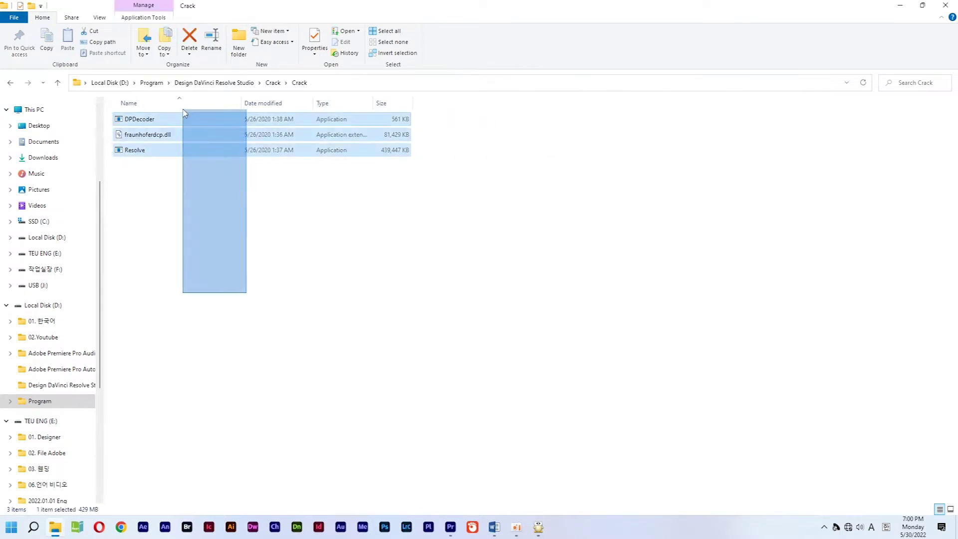
right_click(182, 131)
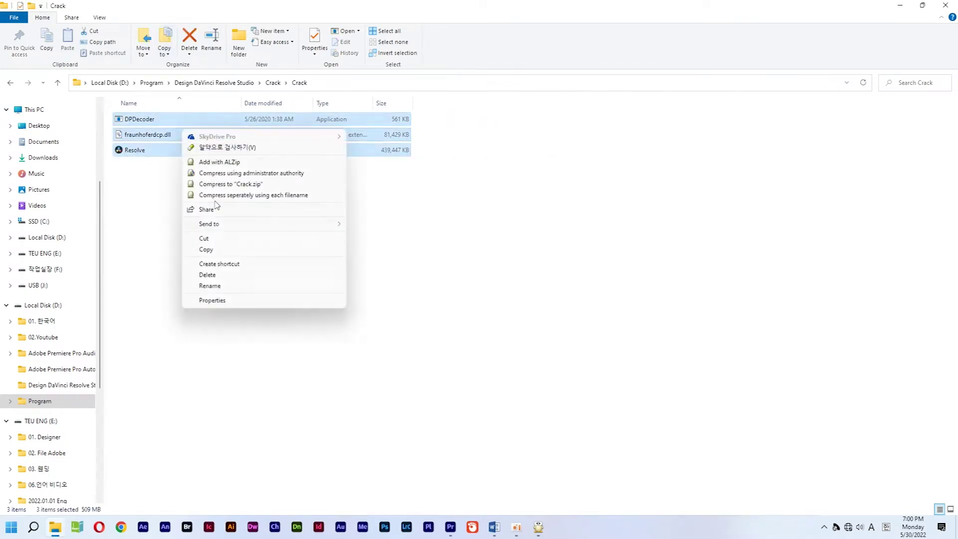
left_click(213, 254)
Return to the inner Crack subfolder and launch the Resolve file
left_click(214, 82)
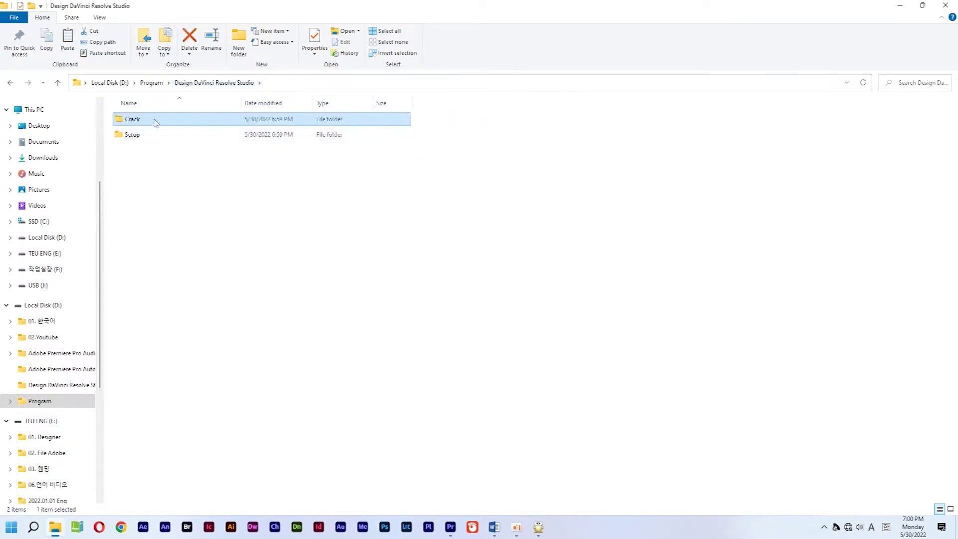
double_click(156, 122)
double_click(158, 119)
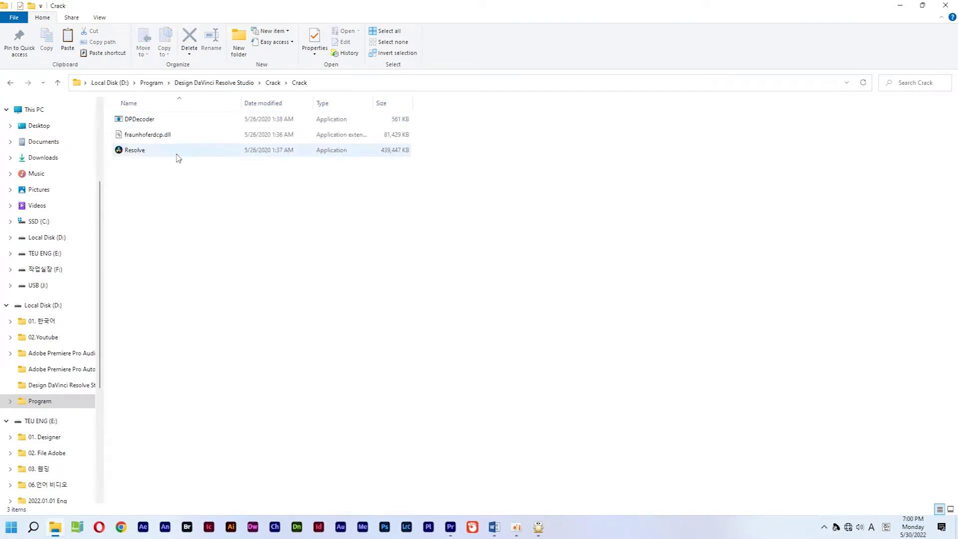
double_click(177, 154)
Dismiss the error, run Setup - Studio from the Setup folder and install its prerequisite components
left_click(575, 242)
left_click(234, 82)
left_click(180, 140)
double_click(180, 139)
double_click(172, 121)
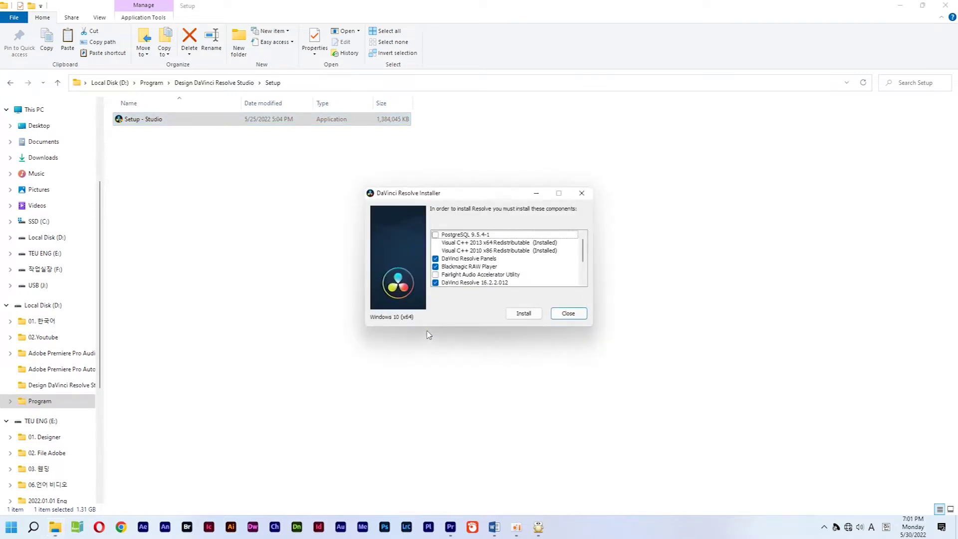
left_click(522, 317)
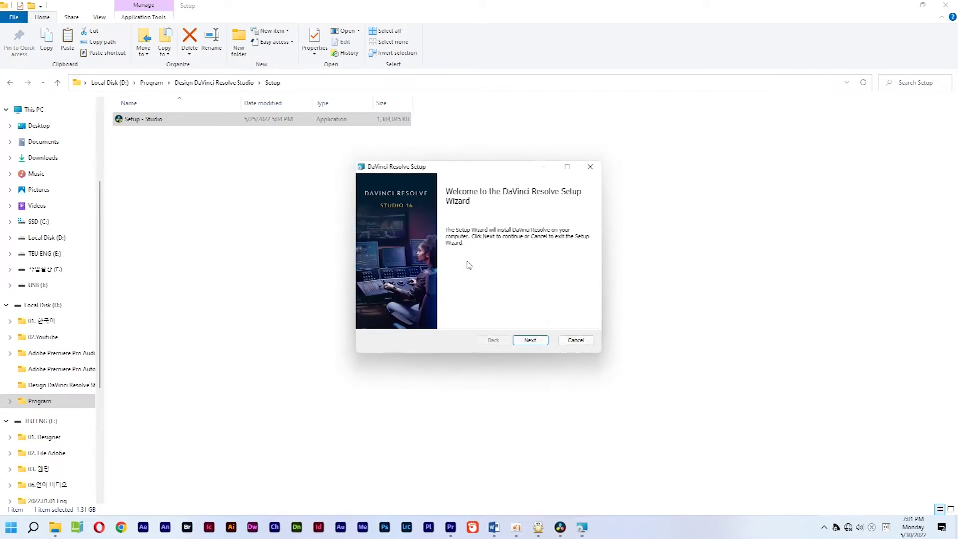
Accept the license, install DaVinci Resolve to the default folder, and finish the wizard
left_click(539, 344)
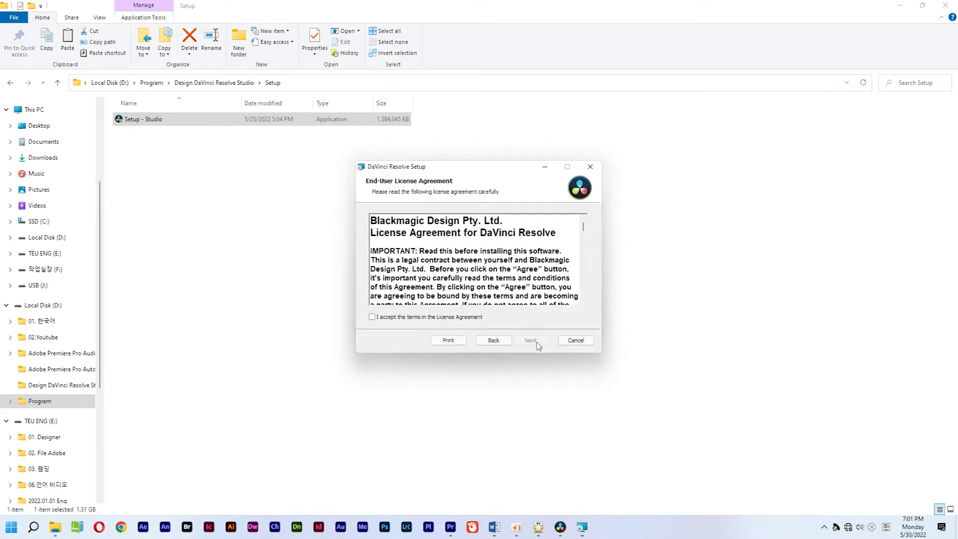
left_click(372, 316)
left_click(543, 342)
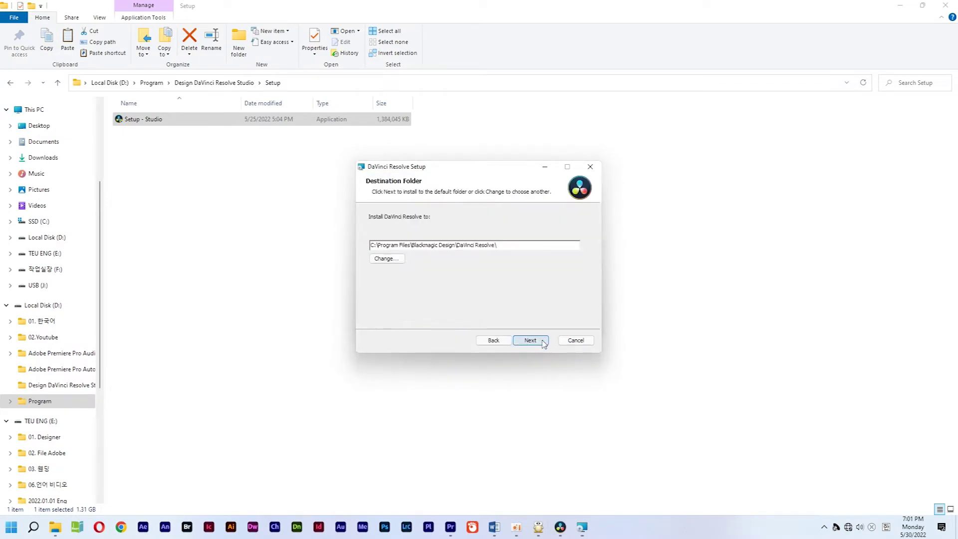
left_click(544, 343)
left_click(540, 344)
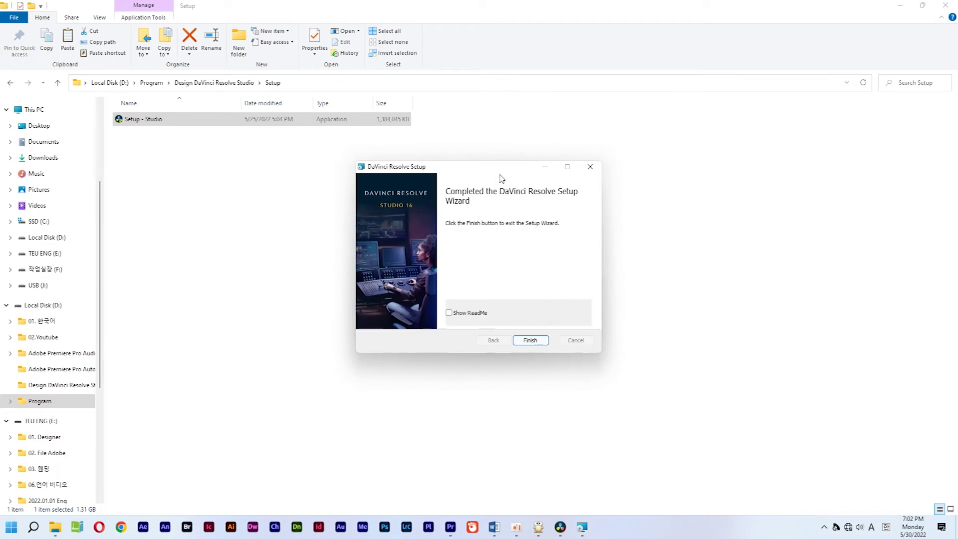
left_click(531, 341)
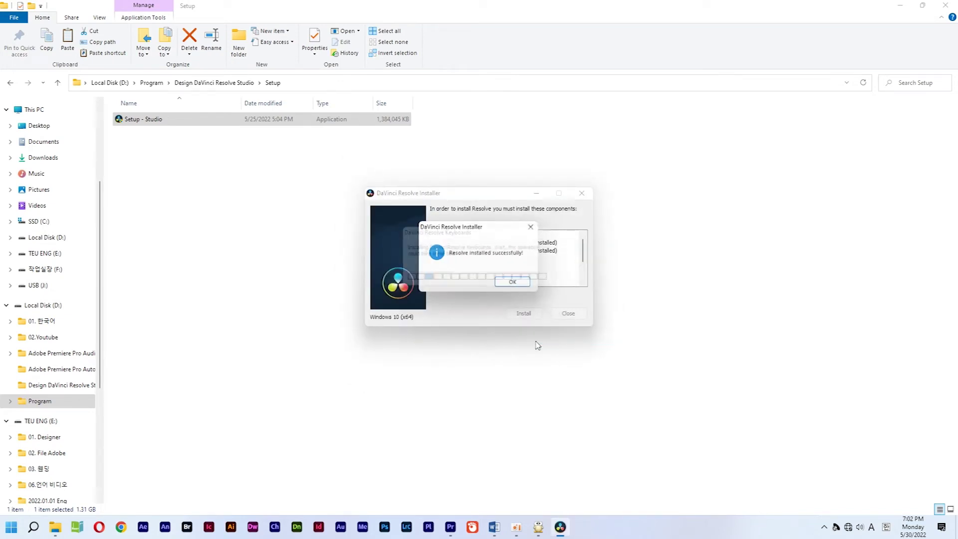
Open the DaVinci Resolve install folder from the desktop shortcut's file location, maximized
left_click(519, 280)
left_click(507, 328)
key("super+Down")
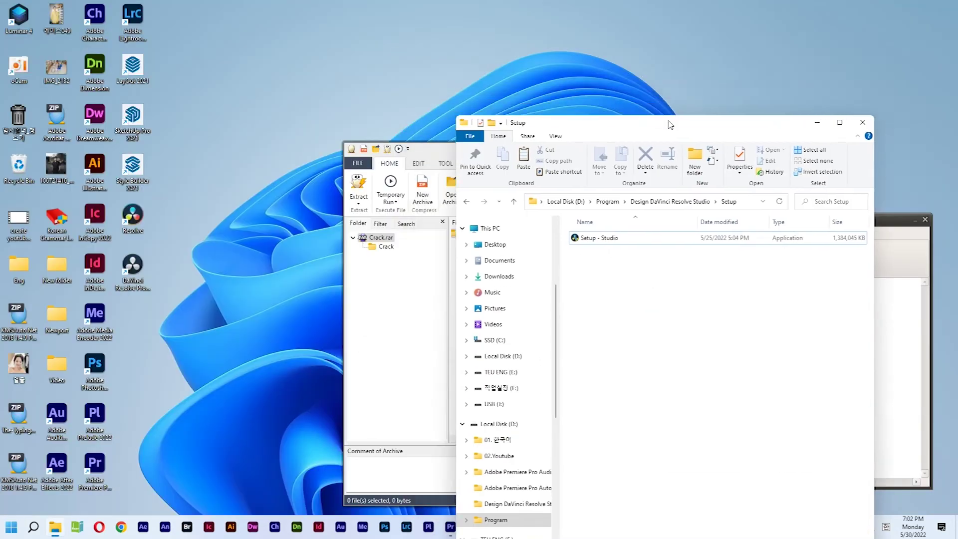
right_click(135, 218)
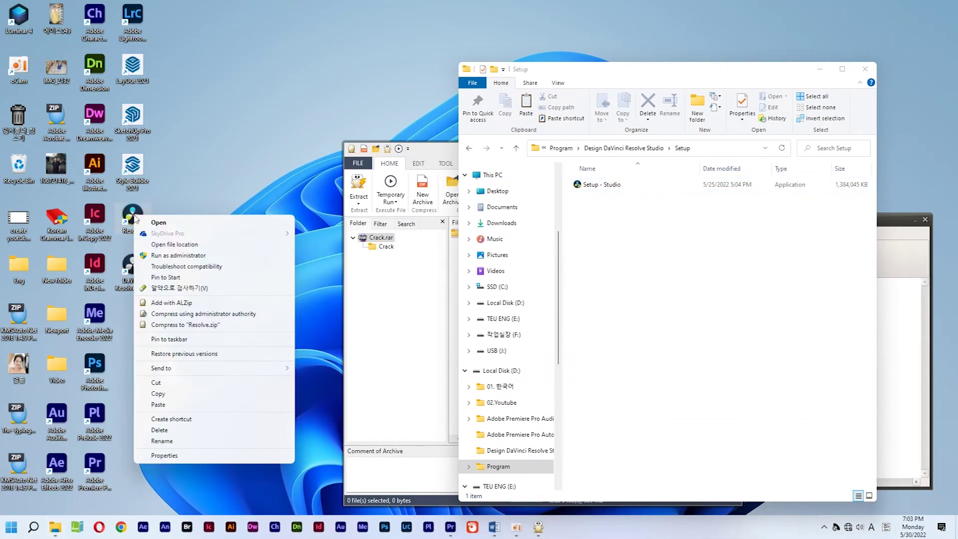
left_click(169, 244)
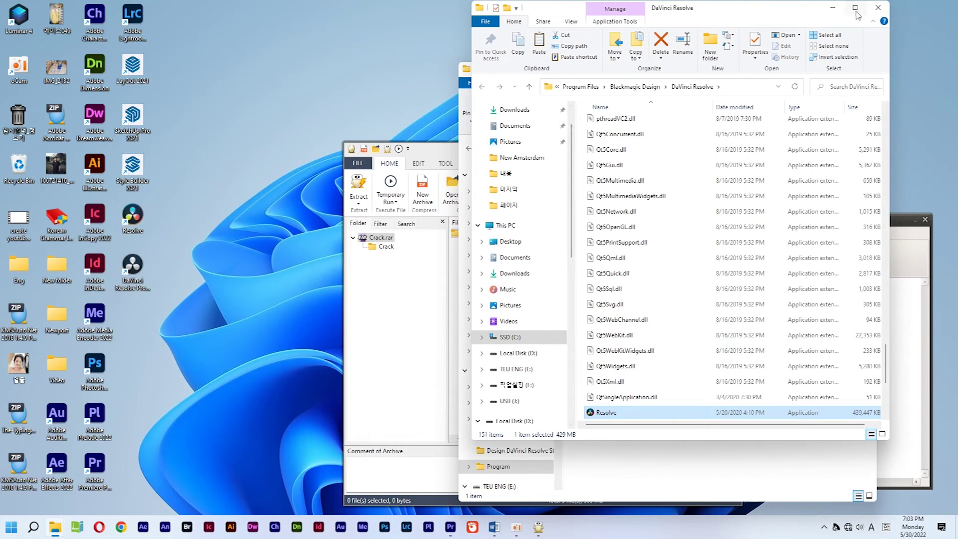
key("super+Up")
Paste the crack files into the install folder, replacing existing files with administrator permission
right_click(515, 230)
left_click(549, 307)
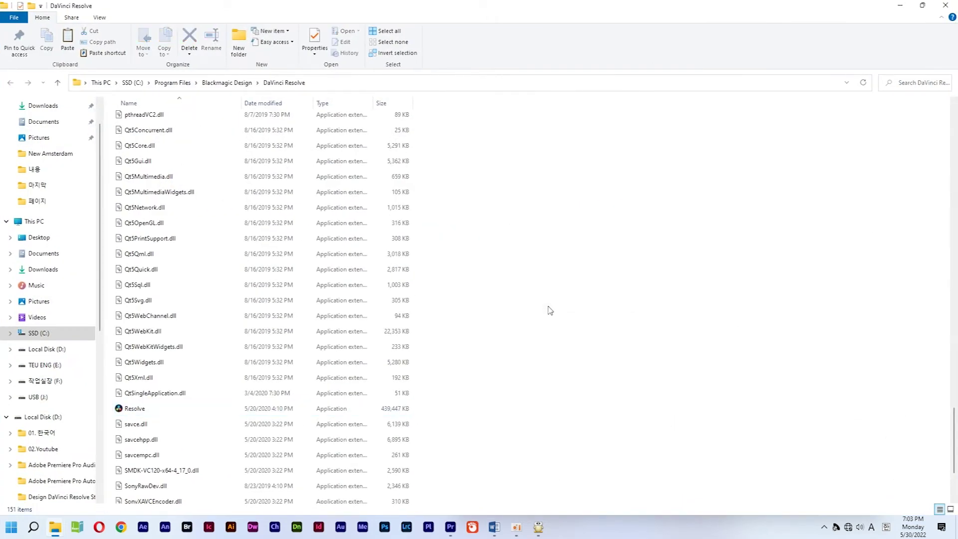
left_click(446, 182)
left_click(463, 217)
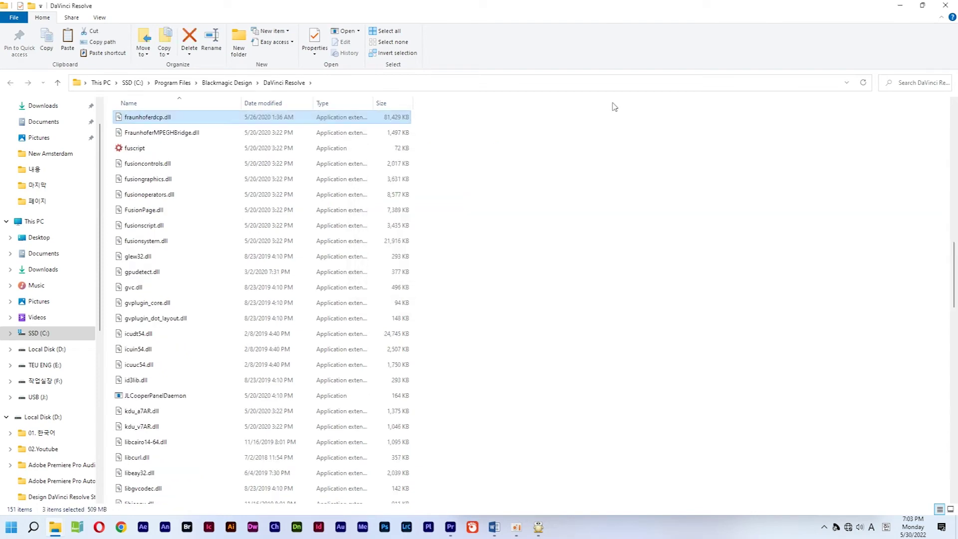
Close the Explorer and ALZip windows and launch DaVinci Resolve from the desktop
left_click(946, 5)
left_click(866, 69)
left_click(734, 149)
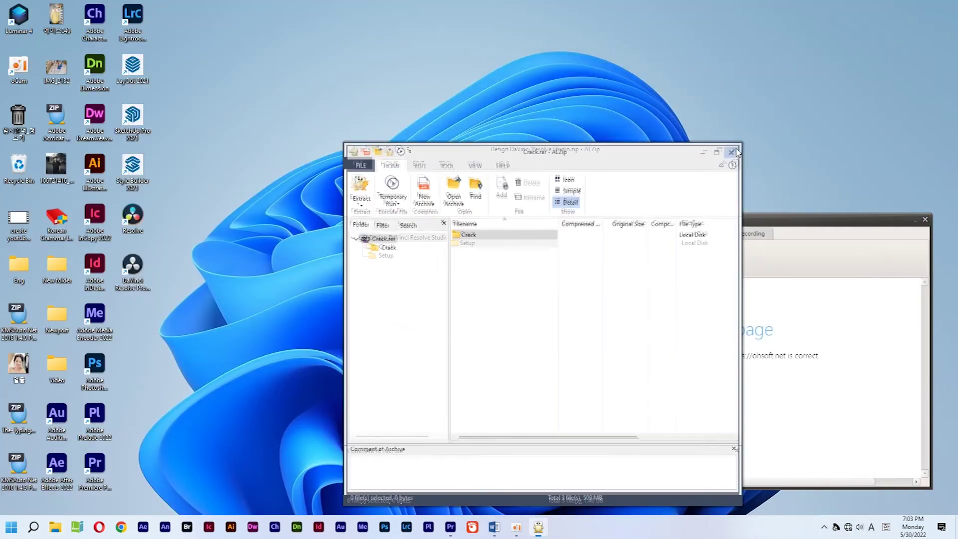
left_click(734, 149)
left_click(134, 221)
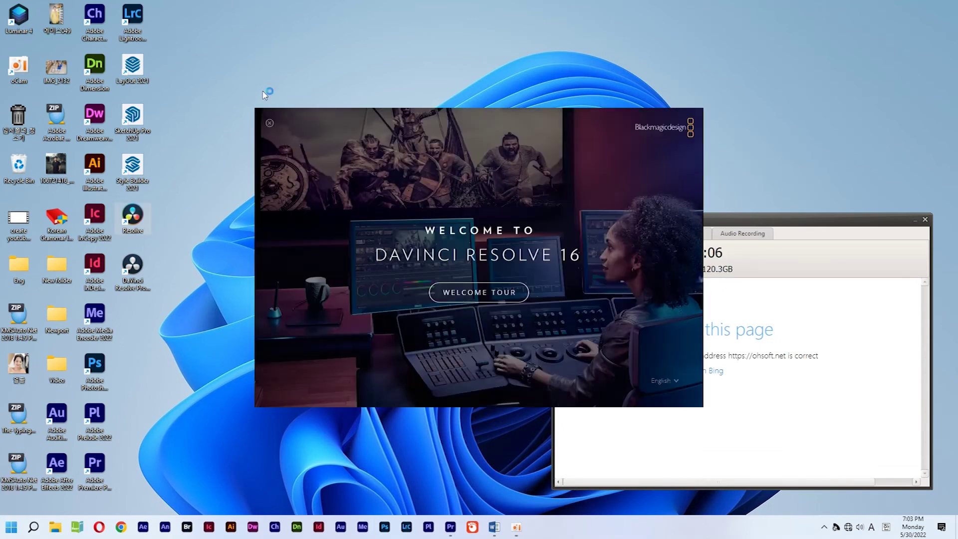
Step through the welcome tour's MEDIA, EDIT, FUSION, COLOR, AUDIO and DELIVER pages
left_click(405, 294)
left_click(679, 383)
left_click(679, 383)
left_click(679, 383)
left_click(679, 383)
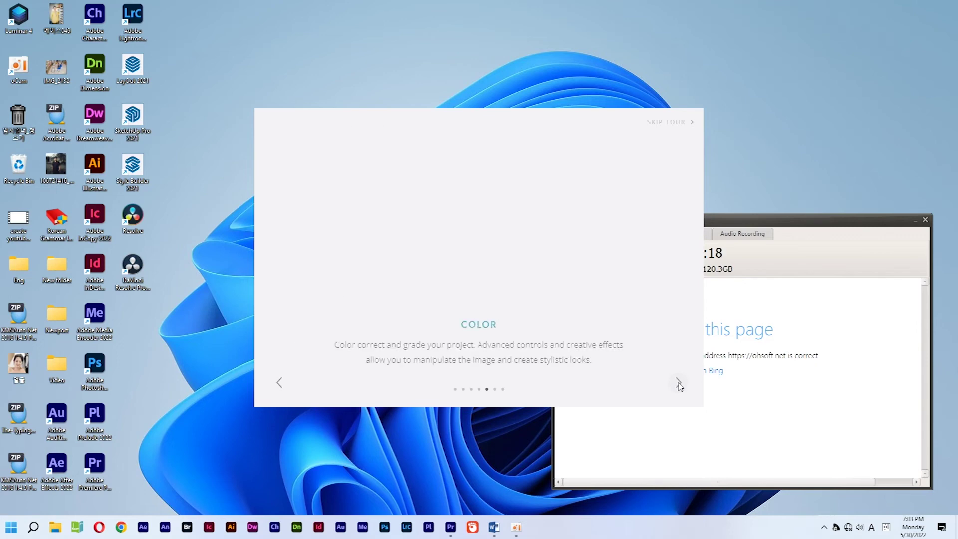
left_click(678, 383)
left_click(678, 383)
left_click(679, 383)
Complete quick setup with an HD 1080 project and the DaVinci Resolve keyboard layout
left_click(471, 293)
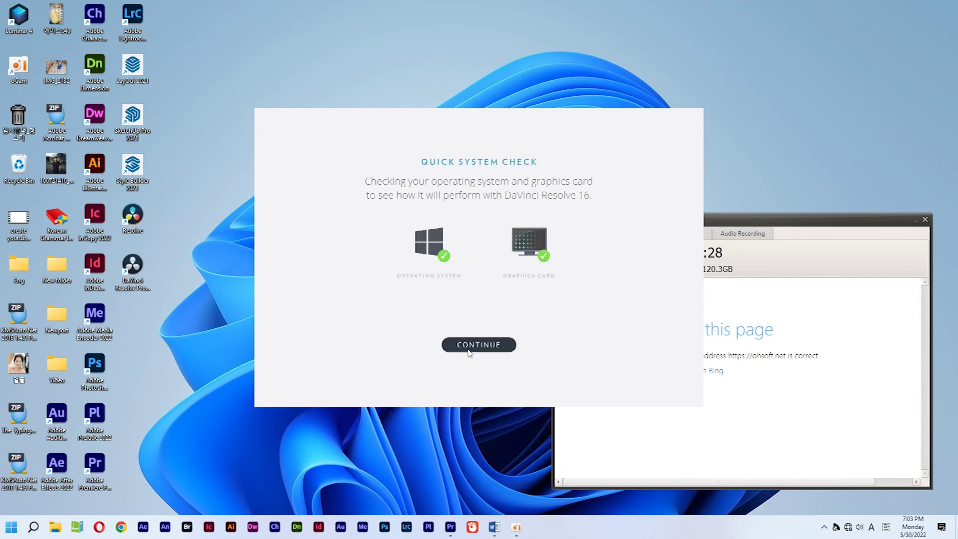
left_click(479, 345)
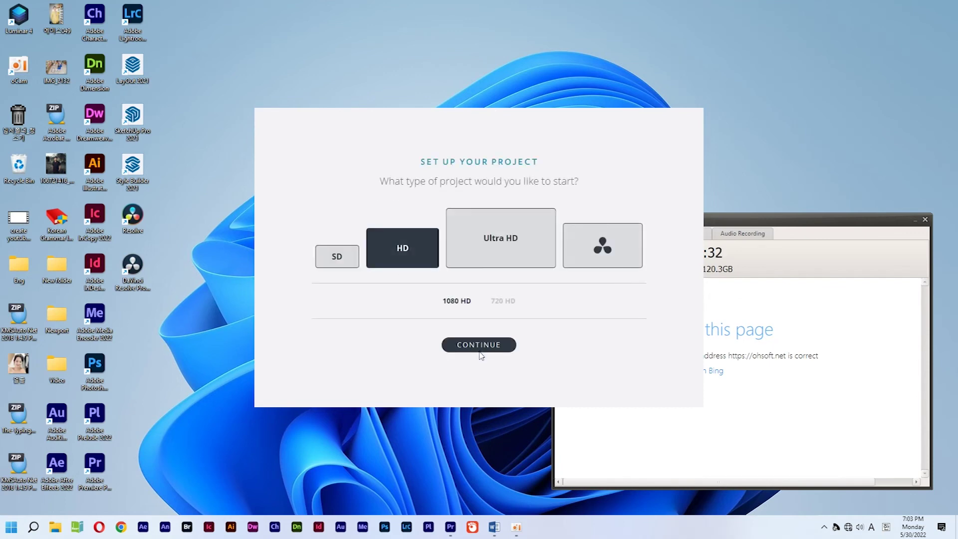
left_click(488, 344)
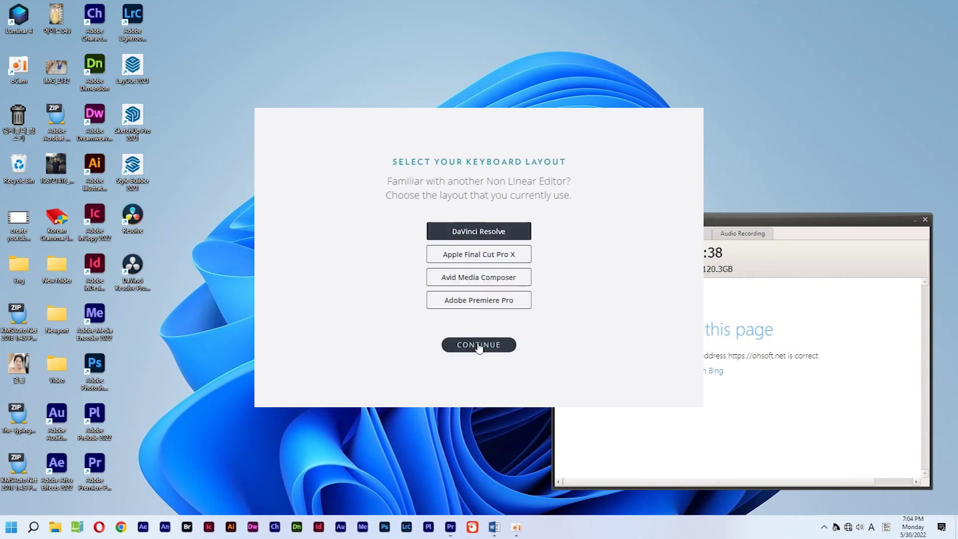
left_click(479, 346)
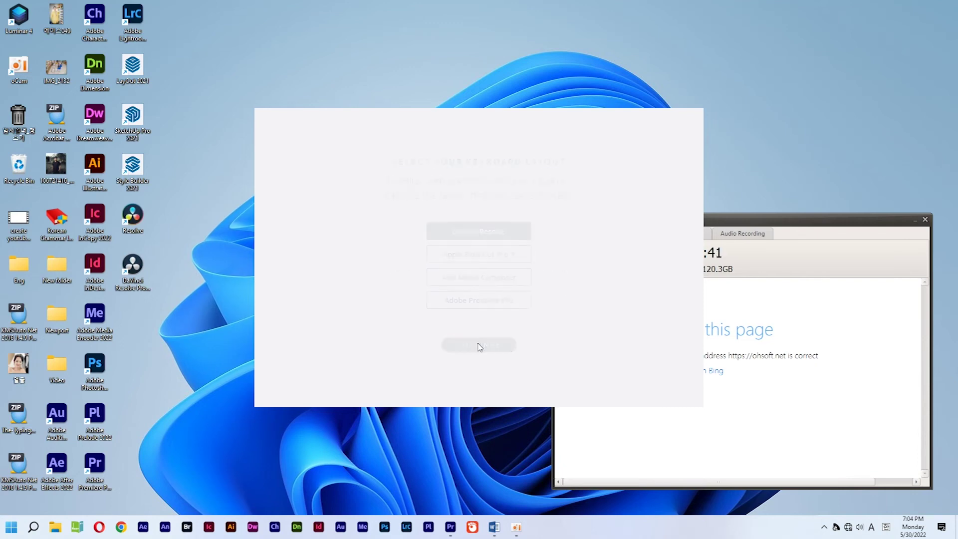
left_click(479, 345)
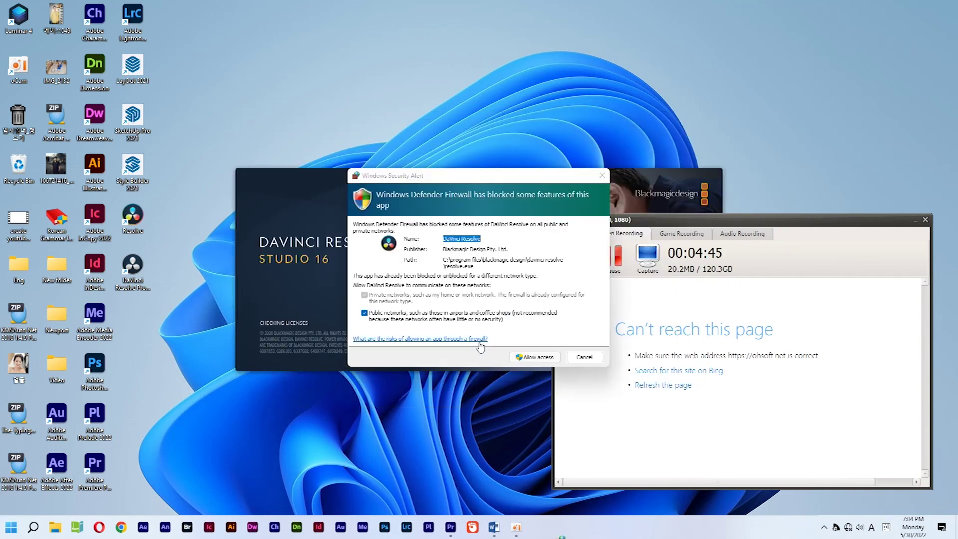
Allow DaVinci Resolve, dpdecoder and FusionScript (private networks) through Windows Defender Firewall
left_click(528, 356)
left_click(525, 357)
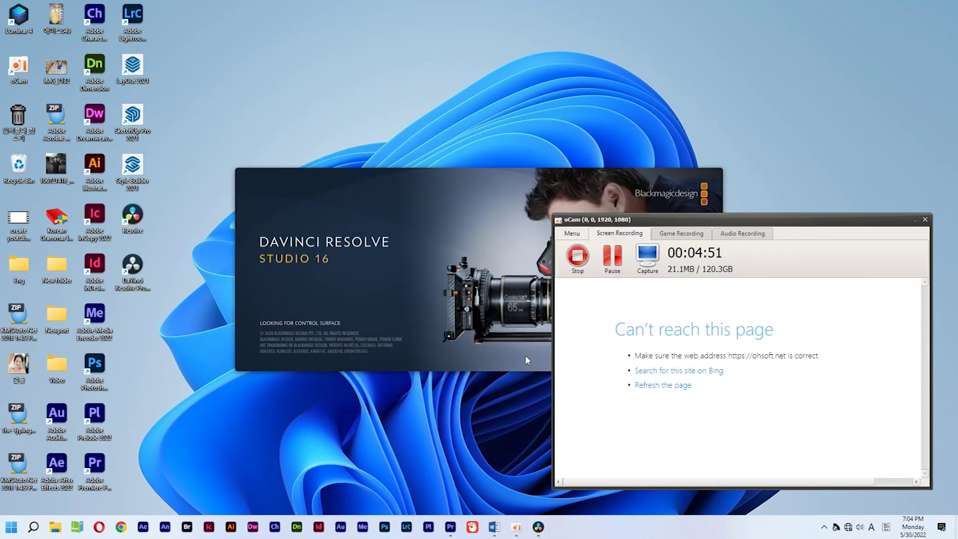
left_click(915, 220)
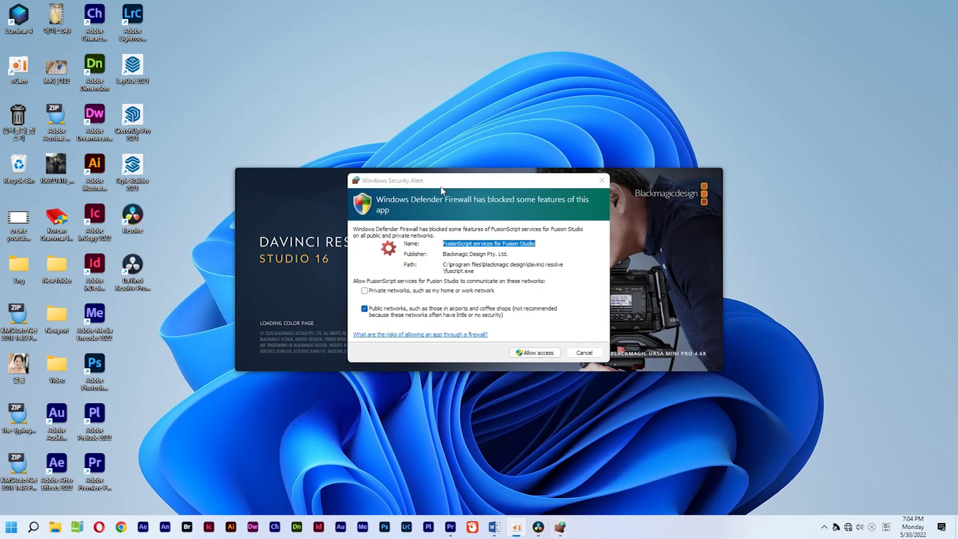
left_click(365, 290)
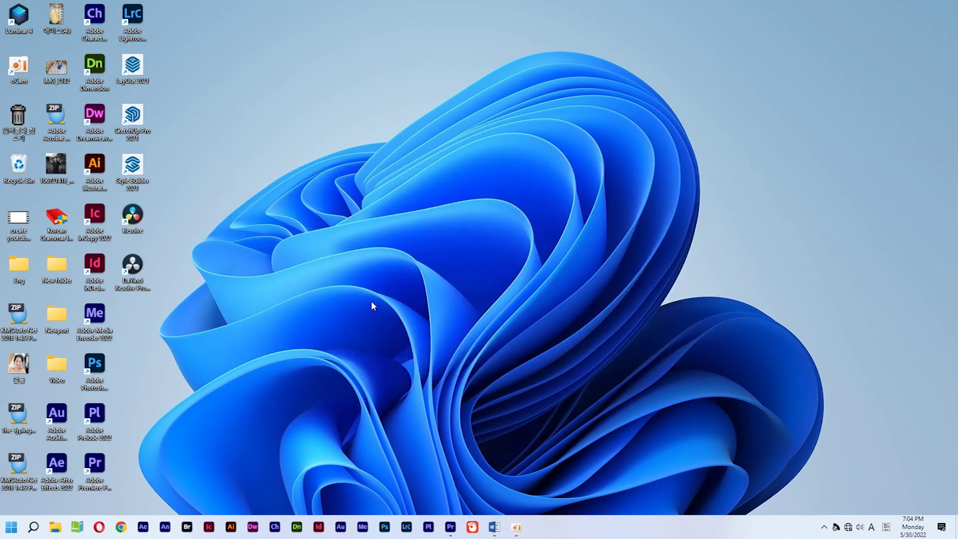
right_click(381, 318)
left_click(395, 343)
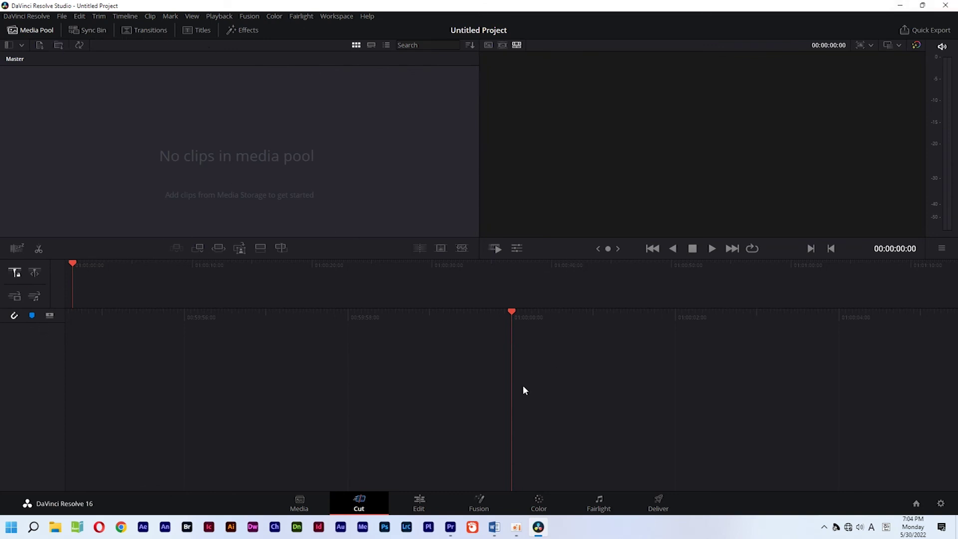
Show the Titles library on the Cut page and drop the Text title into the viewer
left_click(189, 30)
left_click_drag(28, 138, 586, 392)
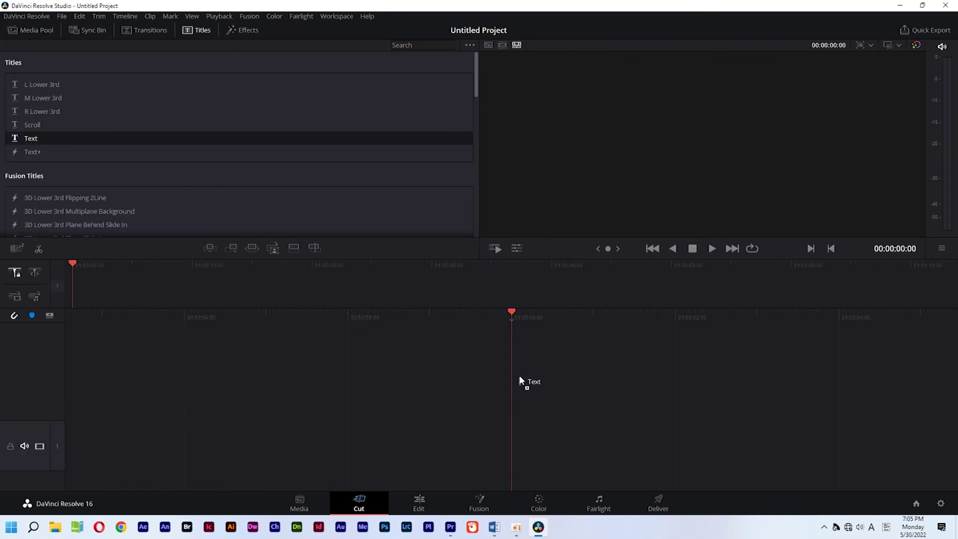
left_click_drag(511, 338, 518, 167)
left_click_drag(678, 152, 674, 159)
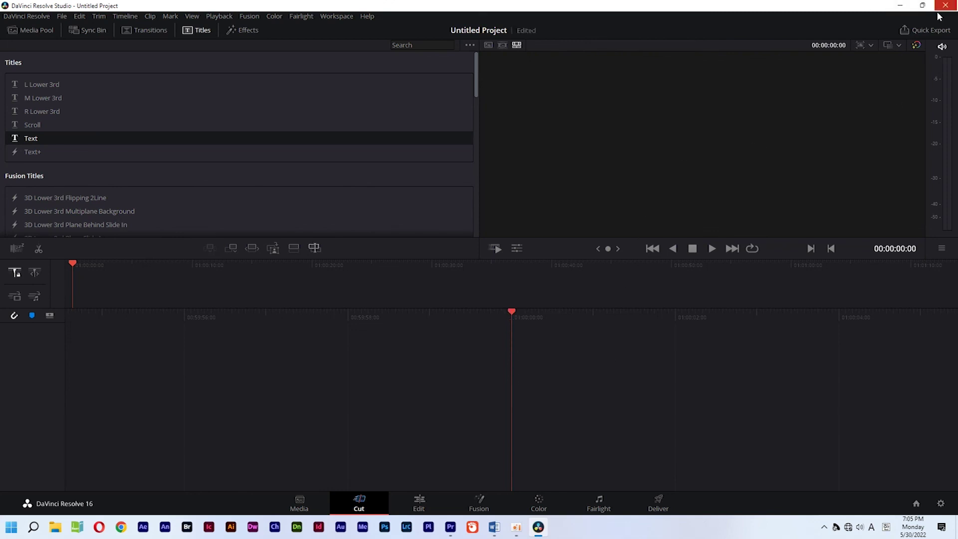